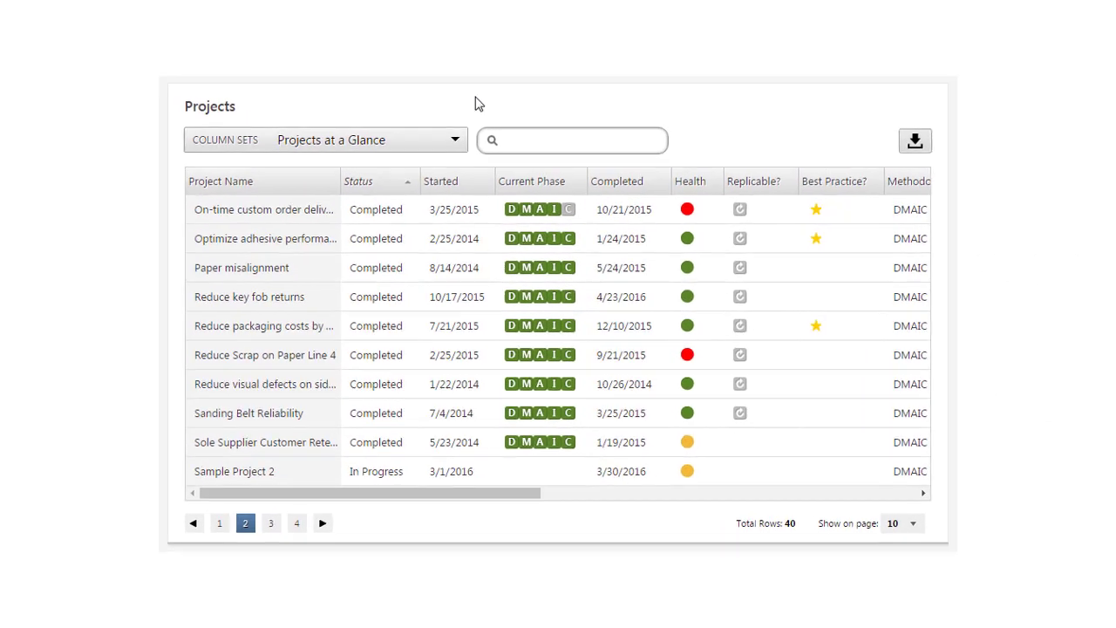
# - Choose the Financials column set from the Column Sets dropdown
pyautogui.click(445, 123)
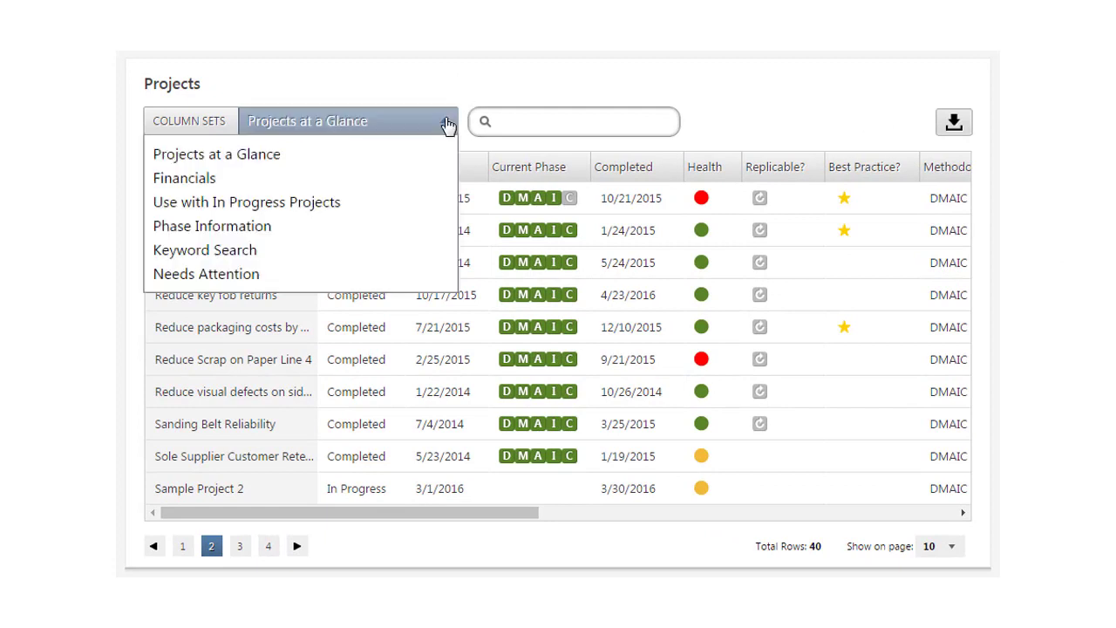
pyautogui.click(427, 183)
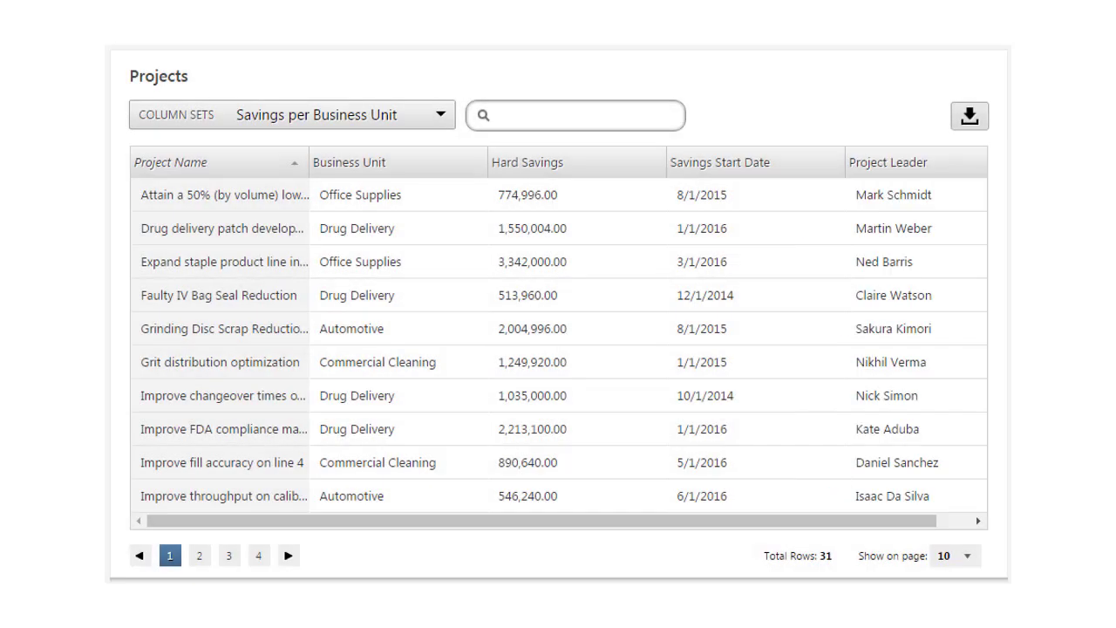
# - Page forward once, then back twice to page 1 of the projects
pyautogui.click(287, 556)
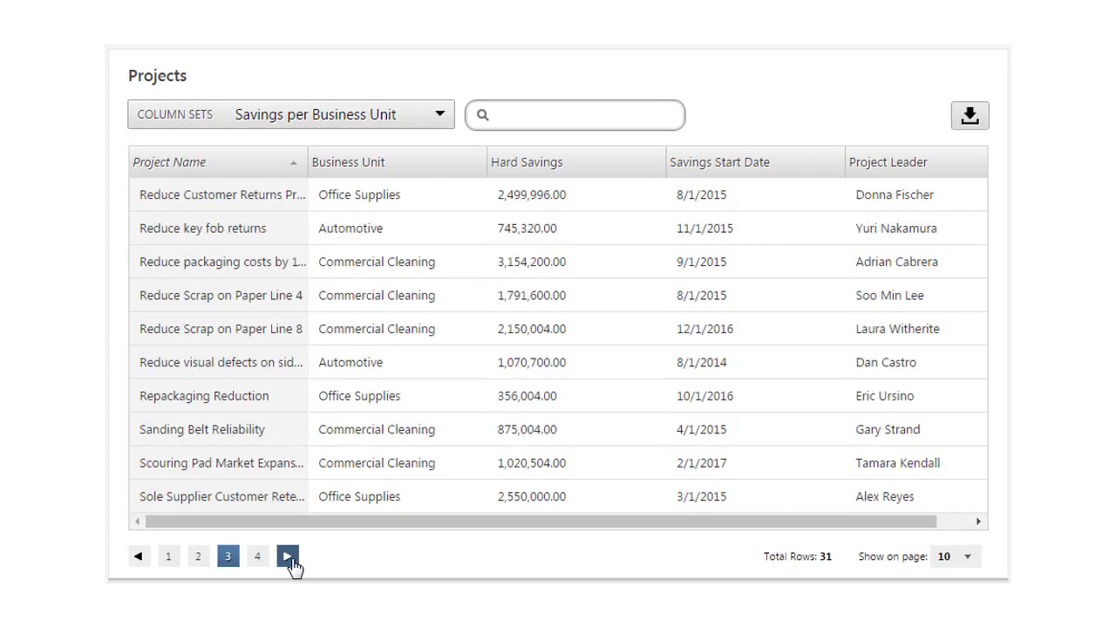
pyautogui.click(139, 558)
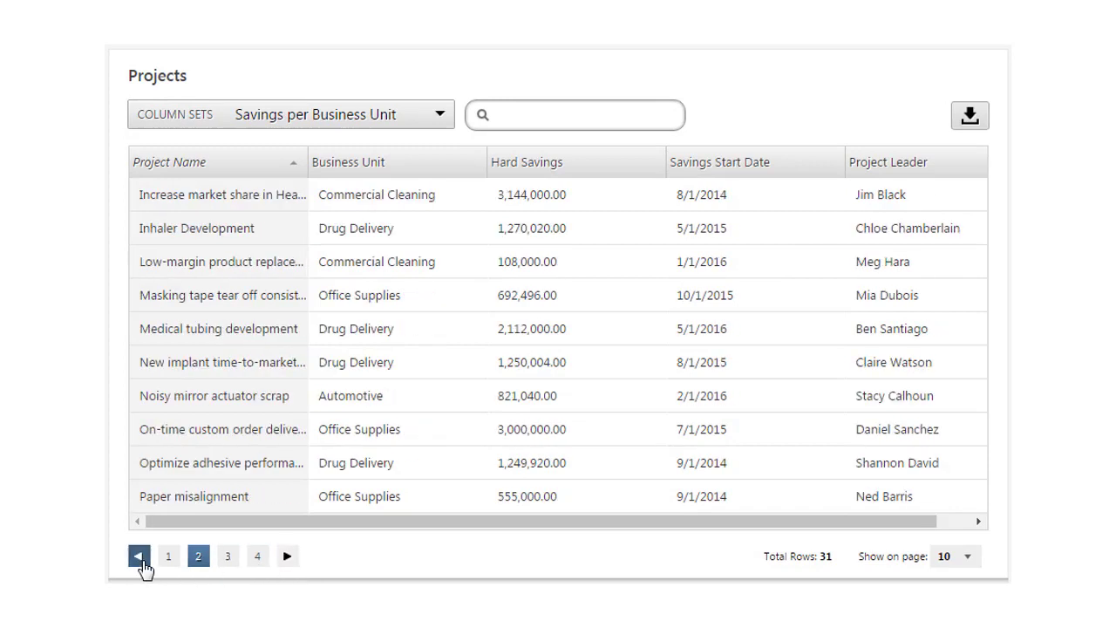
pyautogui.click(140, 558)
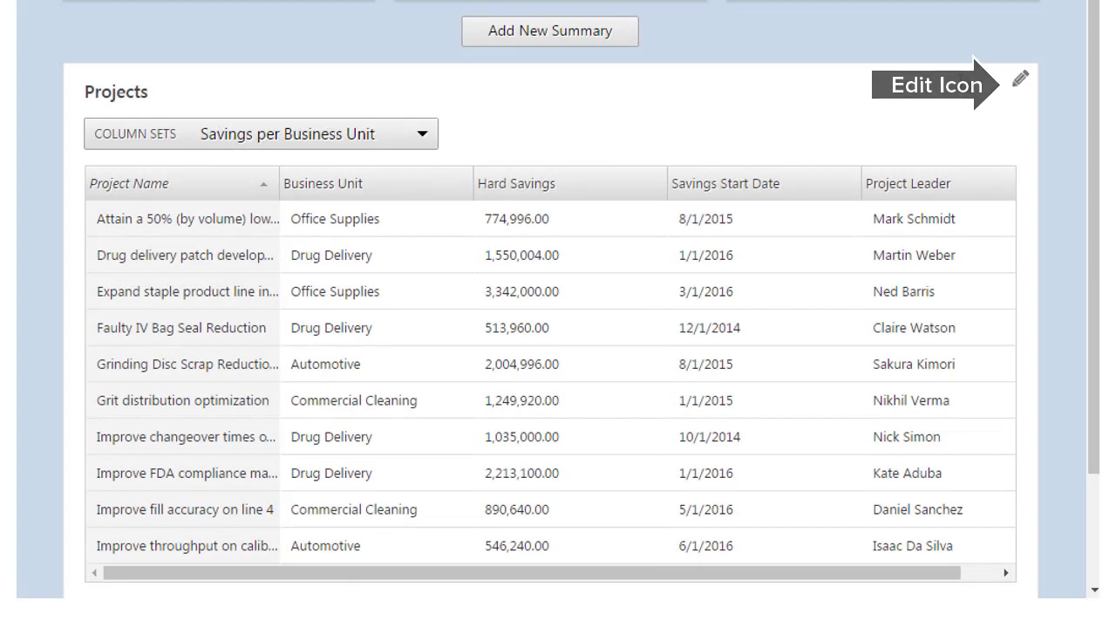
# - Add a new column set named 'Needs Attention'
pyautogui.click(1020, 81)
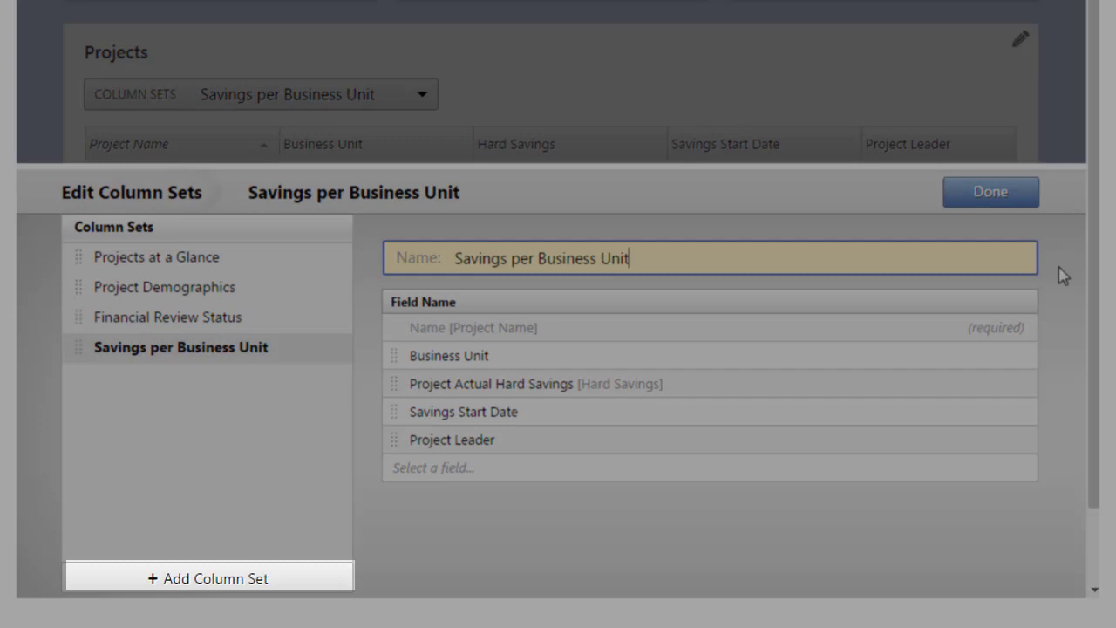
pyautogui.click(345, 580)
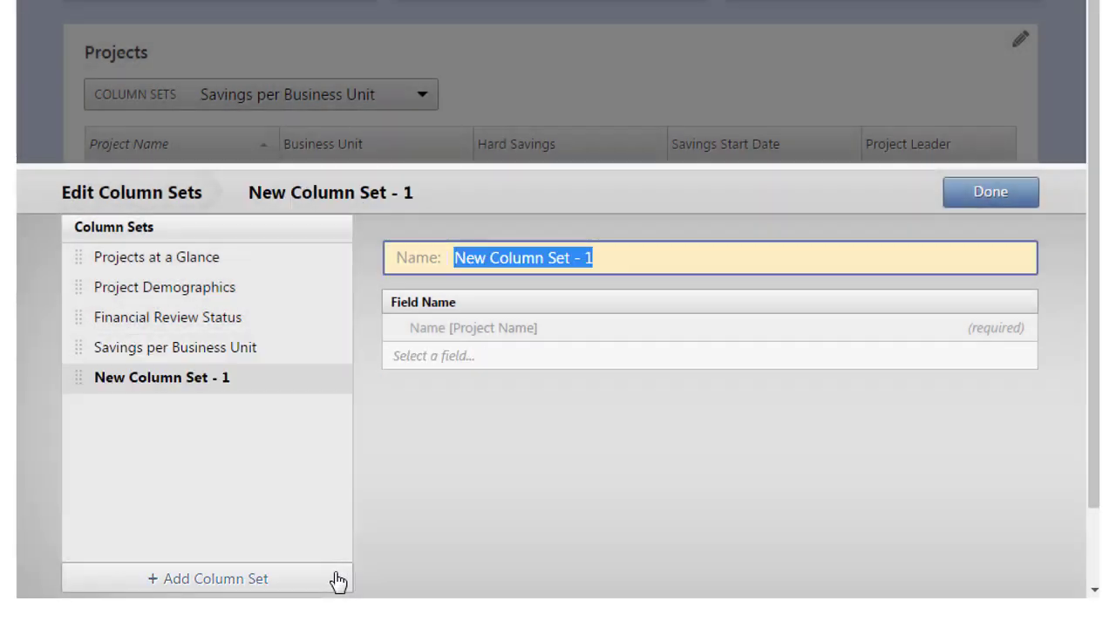
pyautogui.write('N')
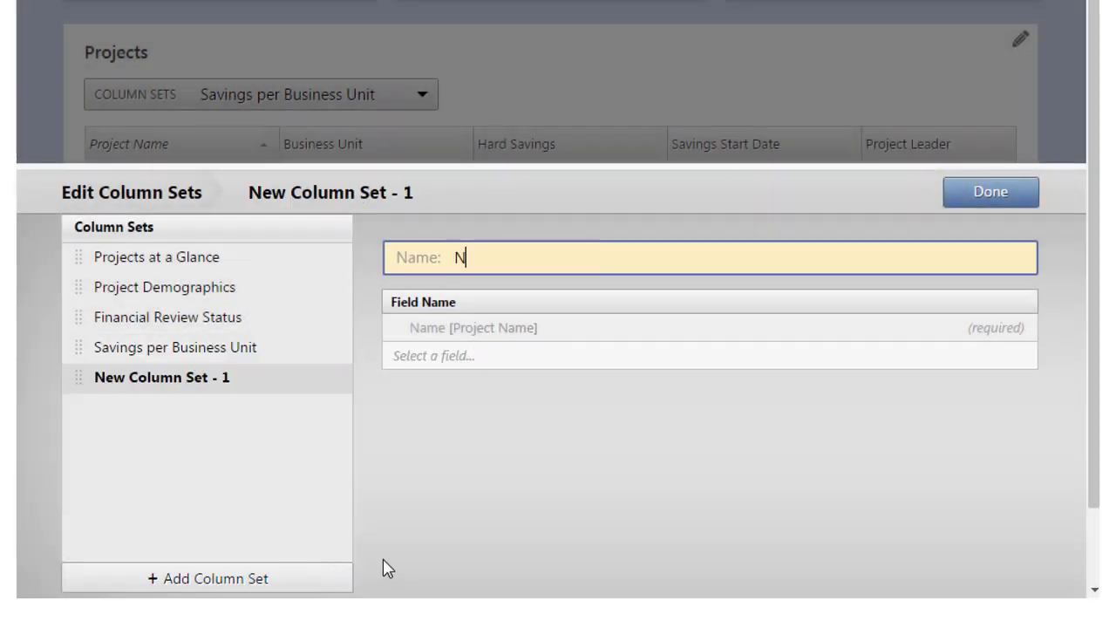
pyautogui.write('eeds A')
pyautogui.write('ttention')
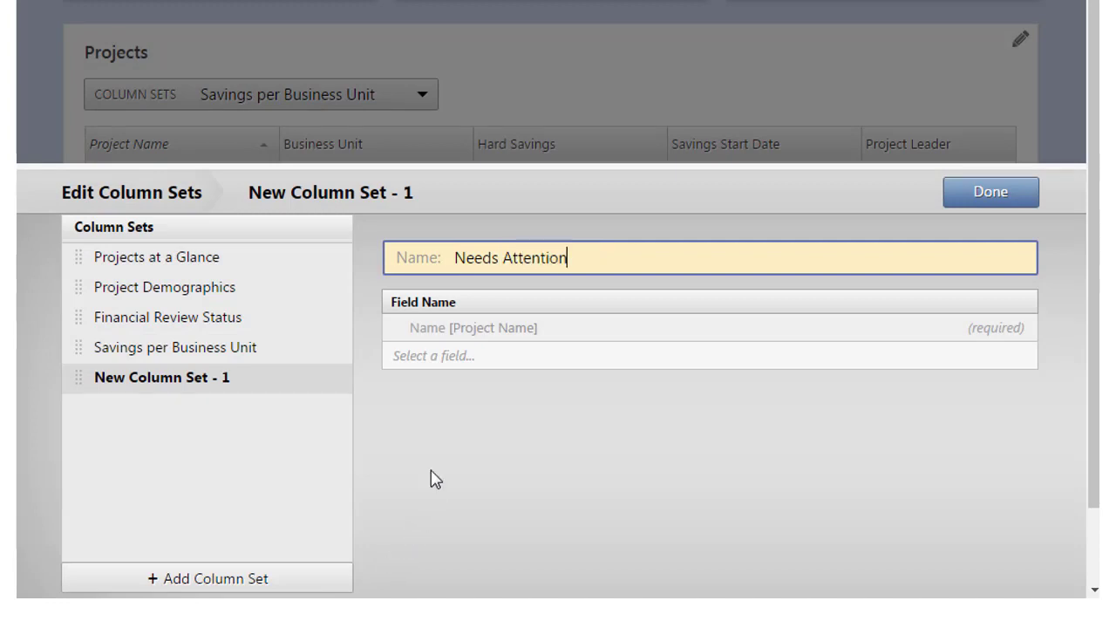
pyautogui.click(460, 360)
# - Add the Status and Due Date fields as columns in the set
pyautogui.click(446, 412)
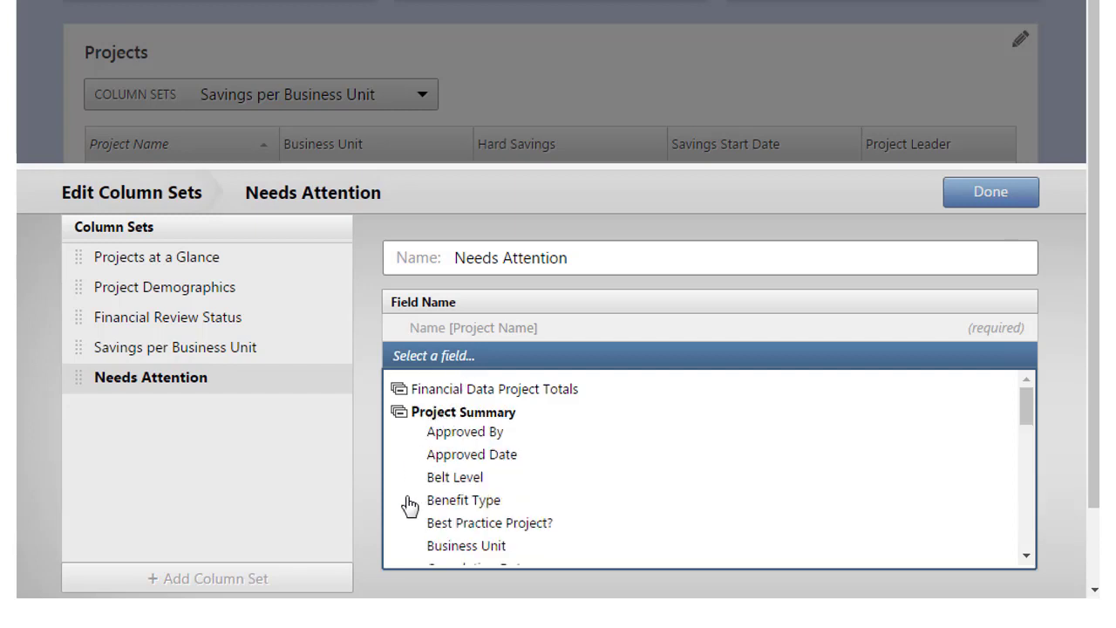
pyautogui.scroll(-3, 406, 504)
pyautogui.scroll(-3, 405, 504)
pyautogui.scroll(-2, 406, 504)
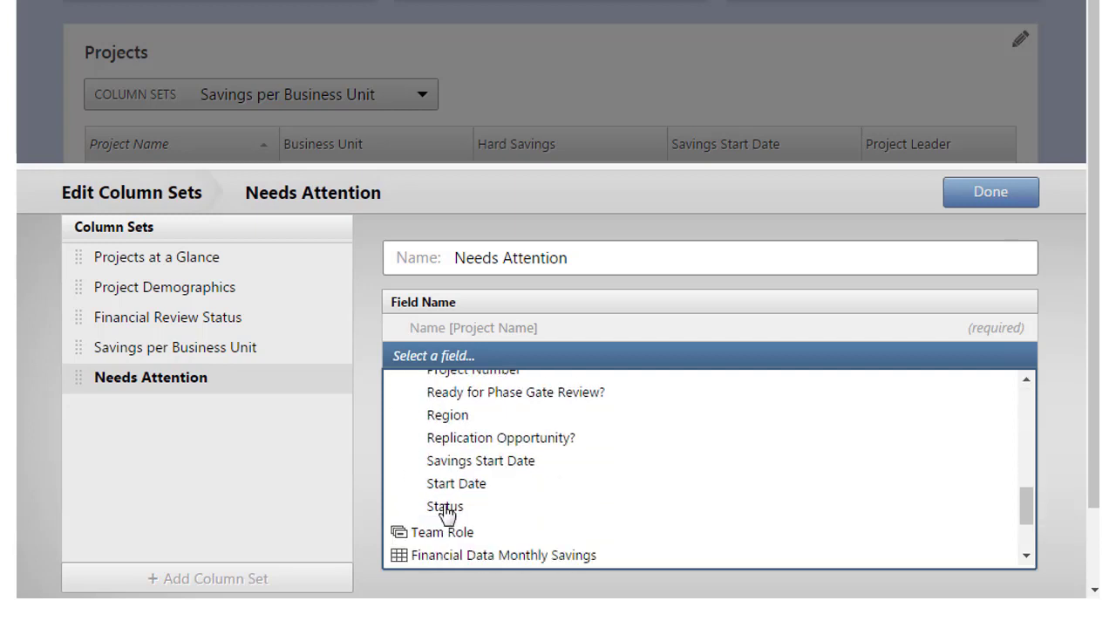
pyautogui.click(445, 508)
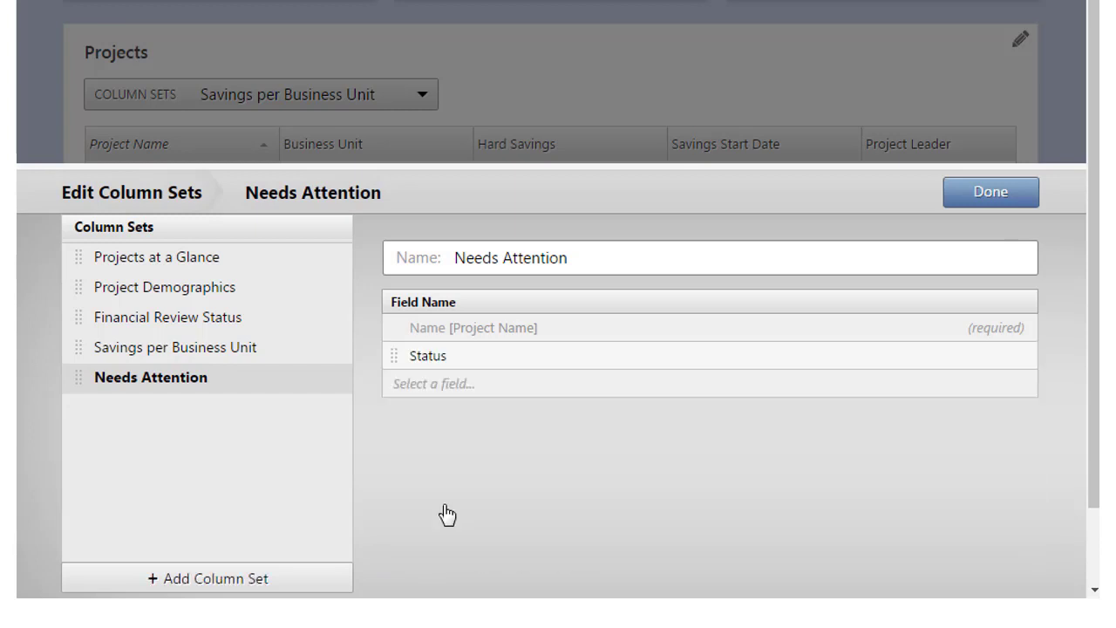
pyautogui.click(411, 388)
pyautogui.scroll(5, 406, 299)
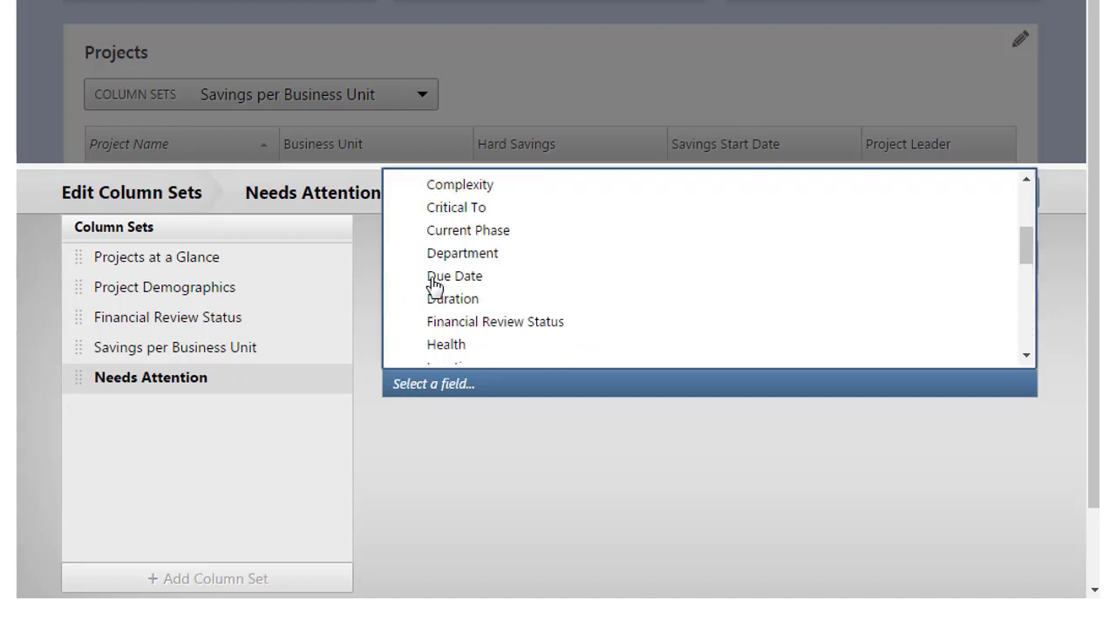
pyautogui.click(434, 277)
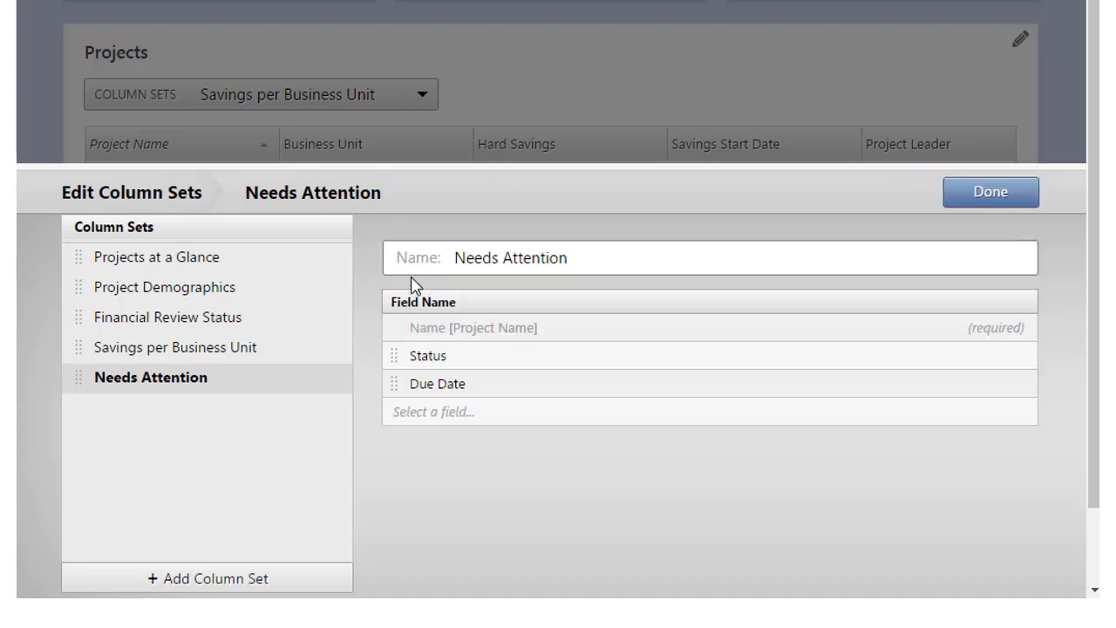
pyautogui.click(439, 417)
pyautogui.scroll(-3, 439, 379)
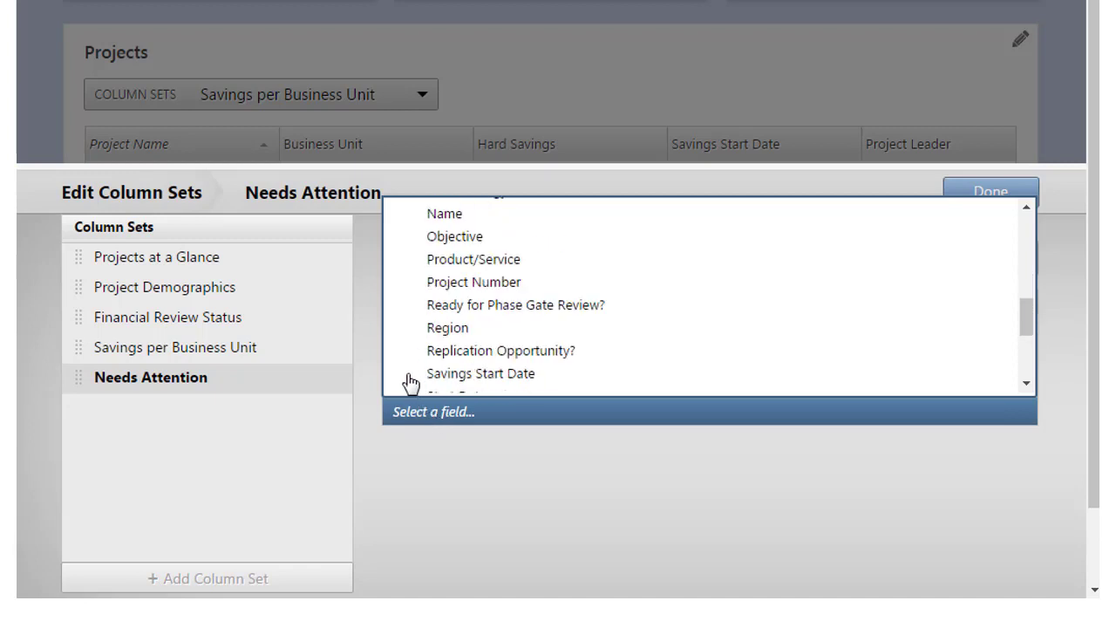
pyautogui.scroll(-1, 437, 355)
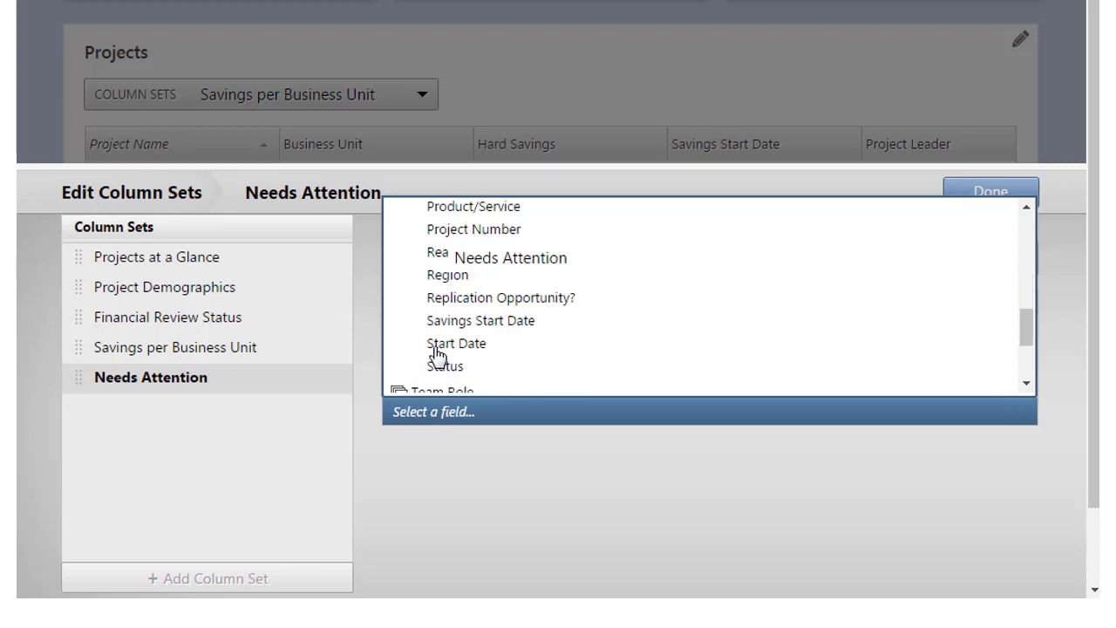
# - Add Start Date shown as days since the date, labelled 'Days in Progress'
pyautogui.click(437, 347)
pyautogui.click(988, 413)
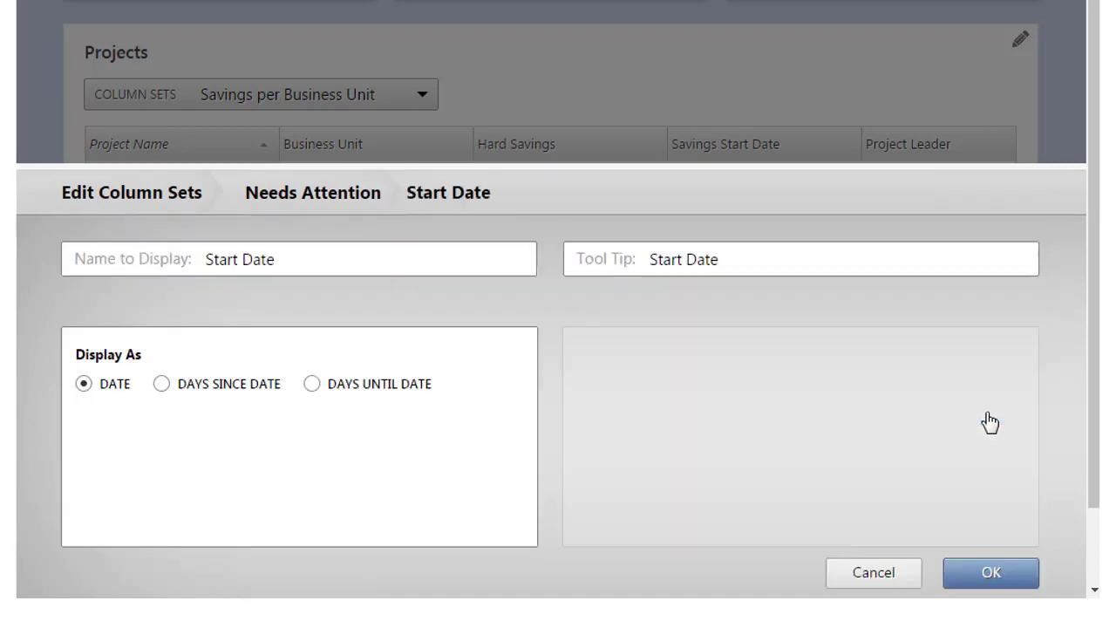
pyautogui.click(162, 385)
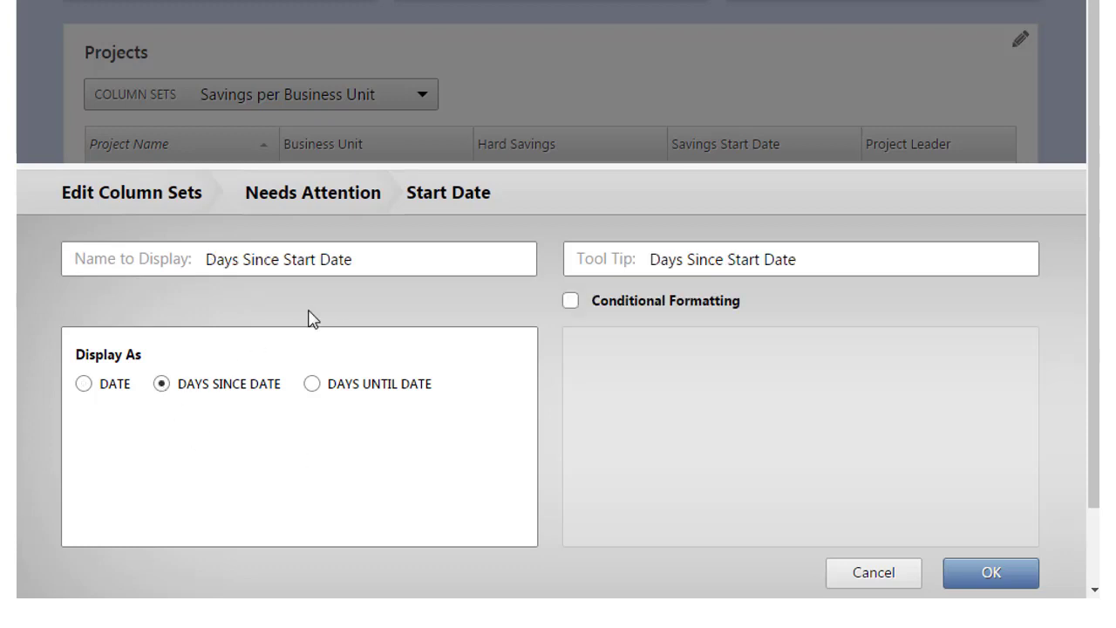
pyautogui.moveTo(368, 260); pyautogui.dragTo(207, 266)
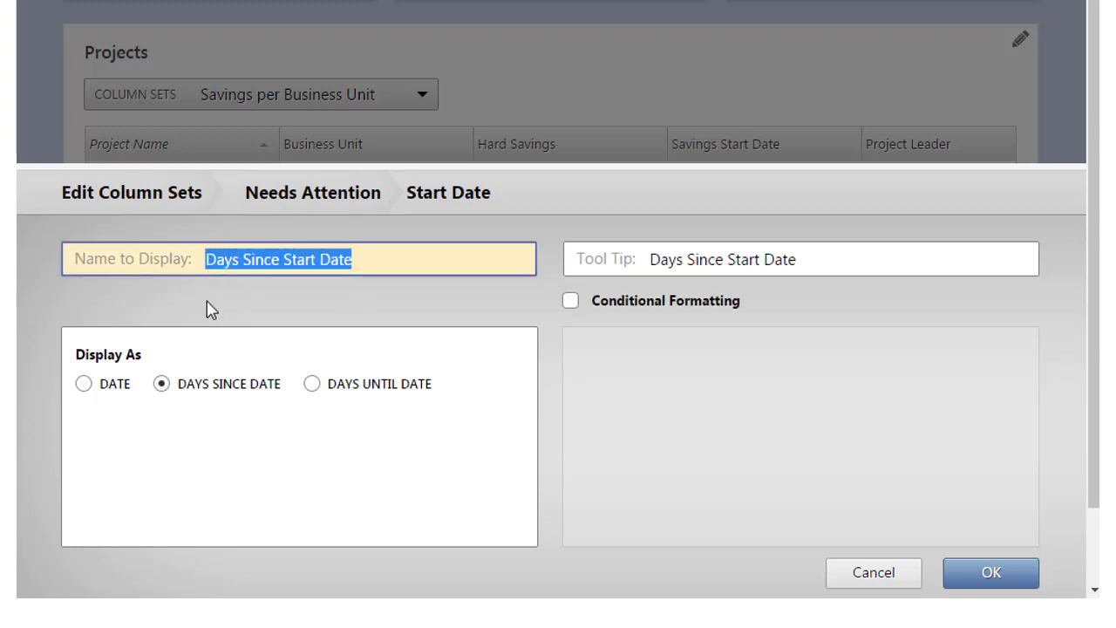
pyautogui.write('Days in Progr')
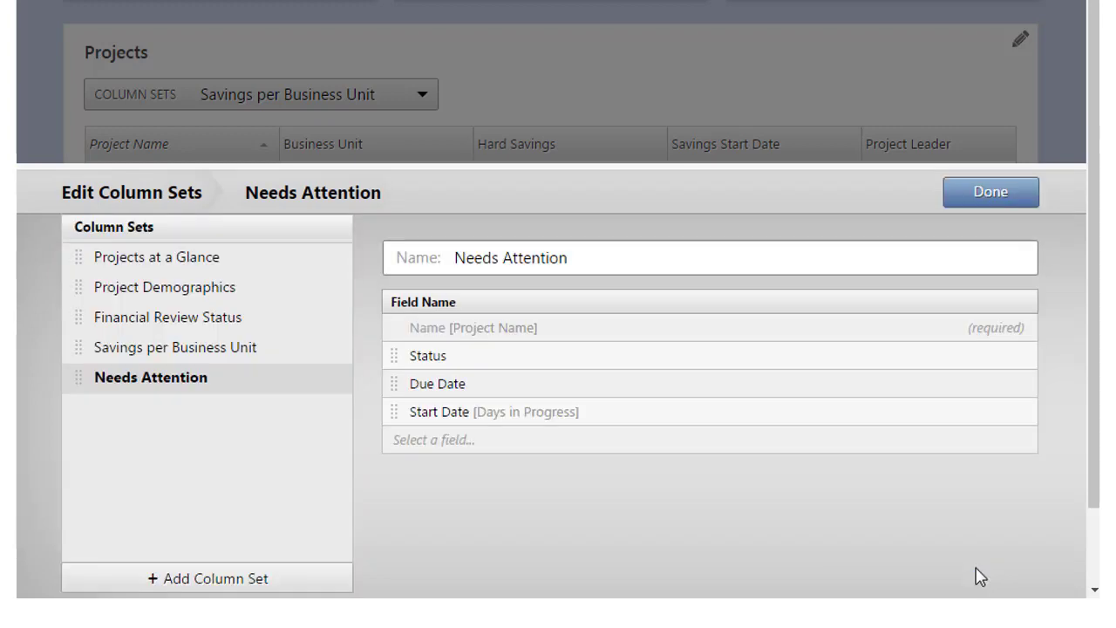
# - Show Needs Attention and narrow the Status, Due Date, Days in Progress, Current Phase and Health columns
pyautogui.click(422, 135)
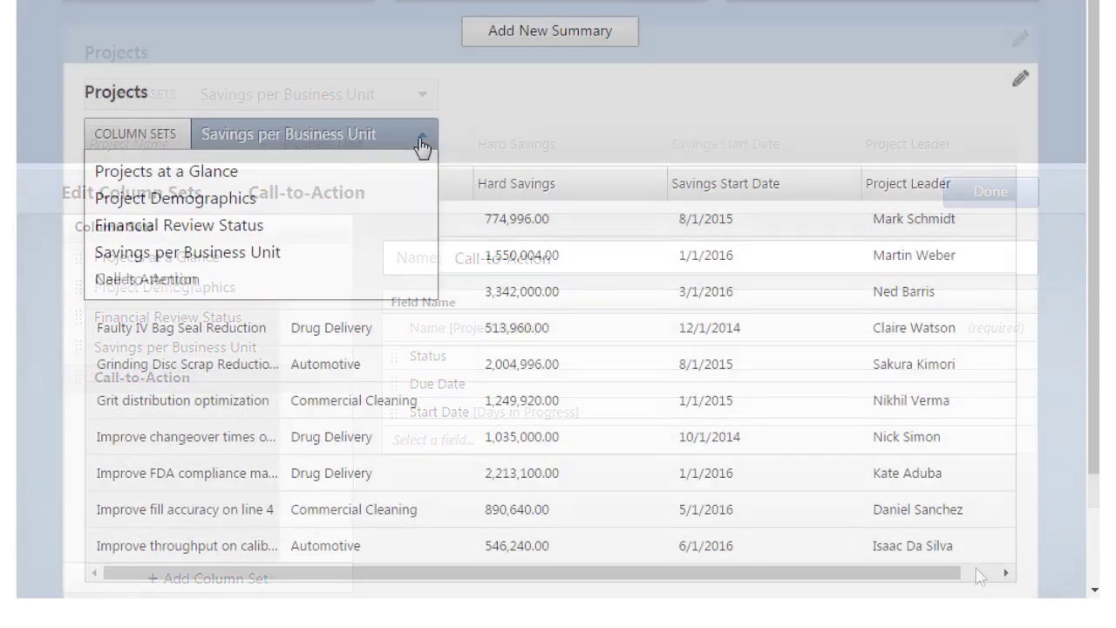
pyautogui.click(144, 280)
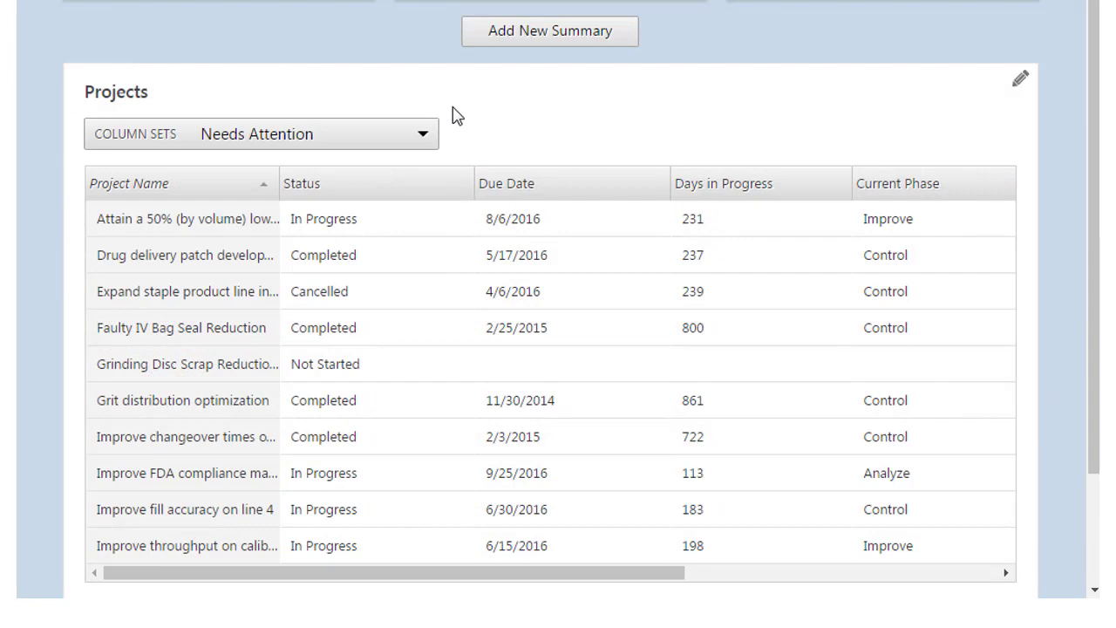
pyautogui.moveTo(475, 170); pyautogui.dragTo(389, 168)
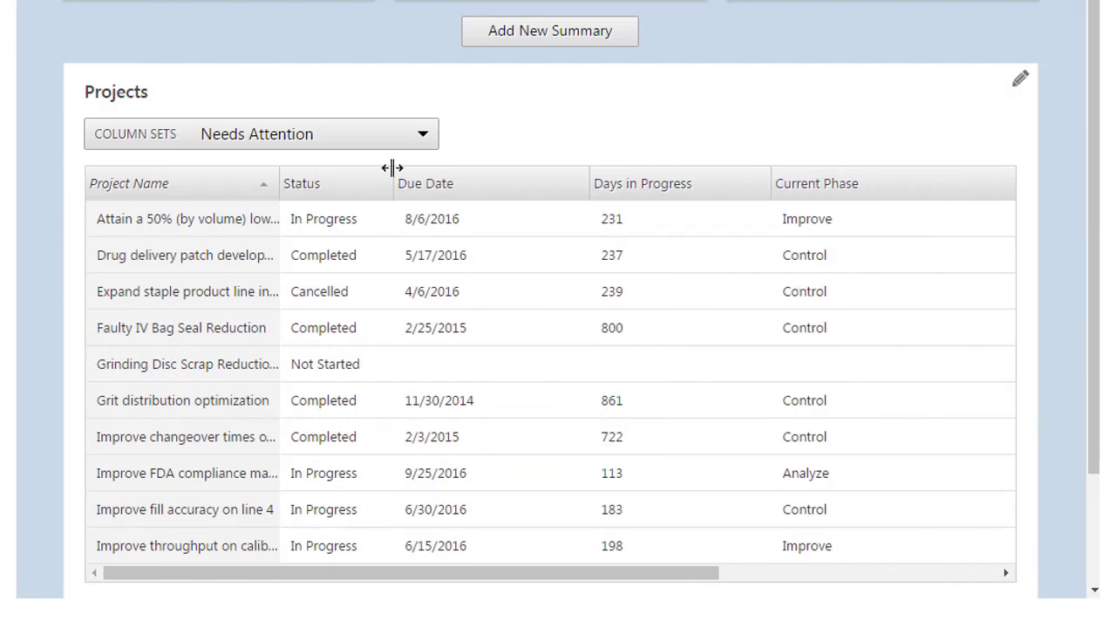
pyautogui.moveTo(584, 168); pyautogui.dragTo(500, 166)
pyautogui.moveTo(678, 165); pyautogui.dragTo(626, 168)
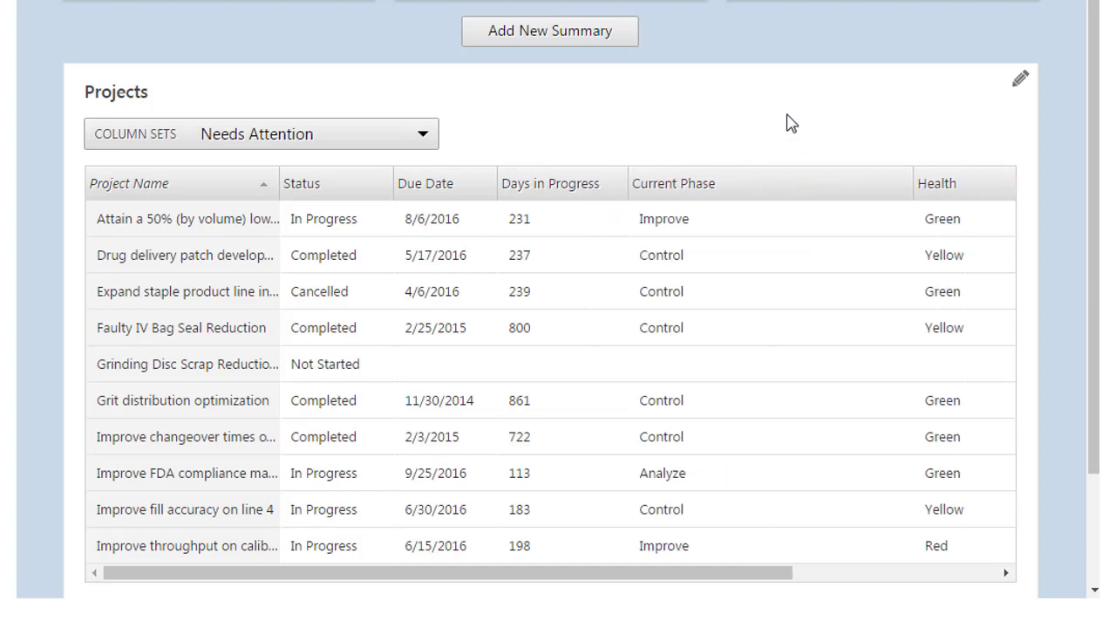
pyautogui.moveTo(913, 165); pyautogui.dragTo(745, 168)
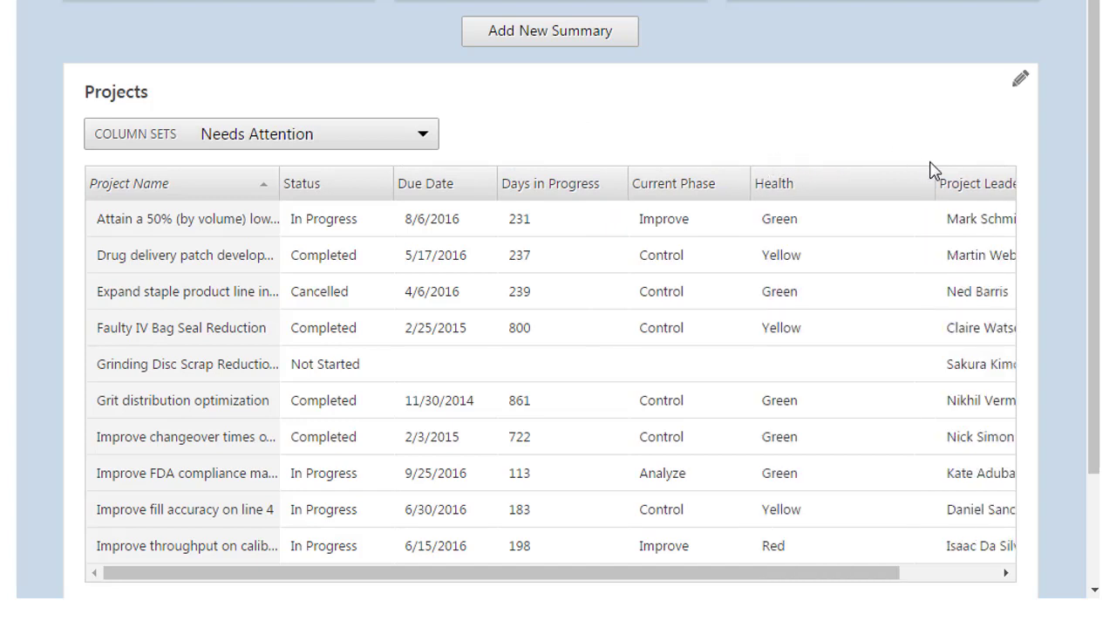
pyautogui.moveTo(923, 166); pyautogui.dragTo(825, 167)
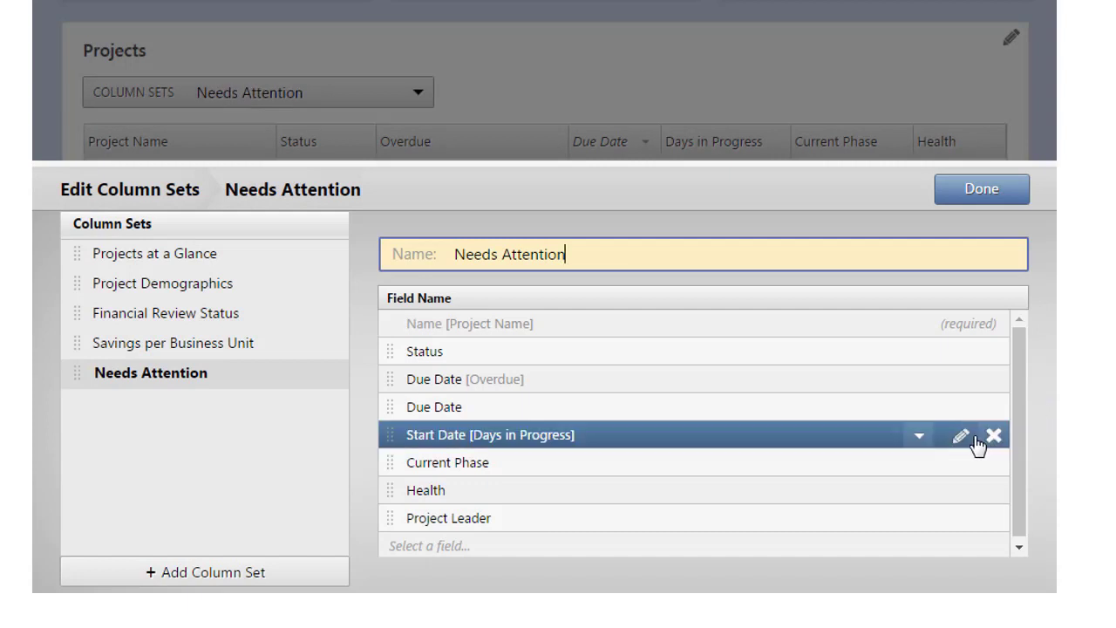
# - Colour Days in Progress values red when greater than 180
pyautogui.click(968, 436)
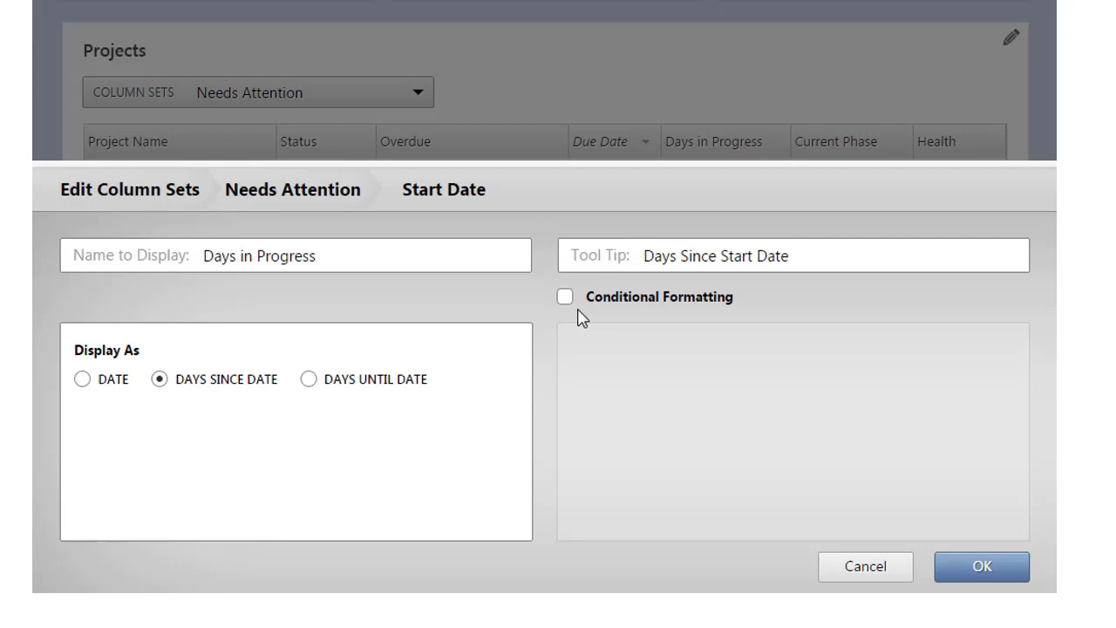
pyautogui.click(565, 298)
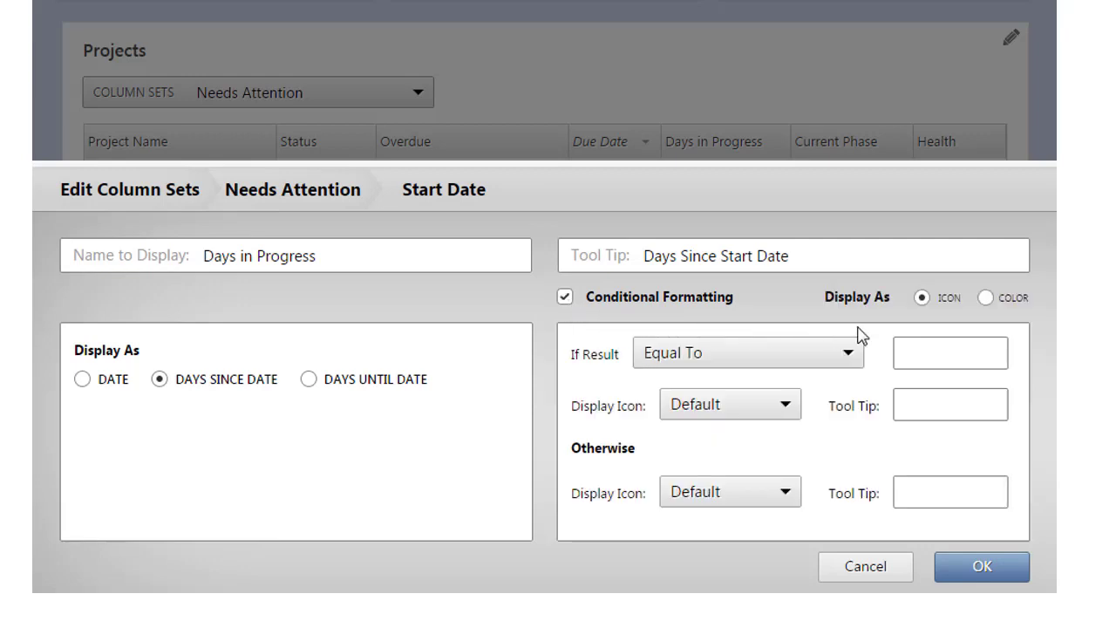
pyautogui.click(986, 299)
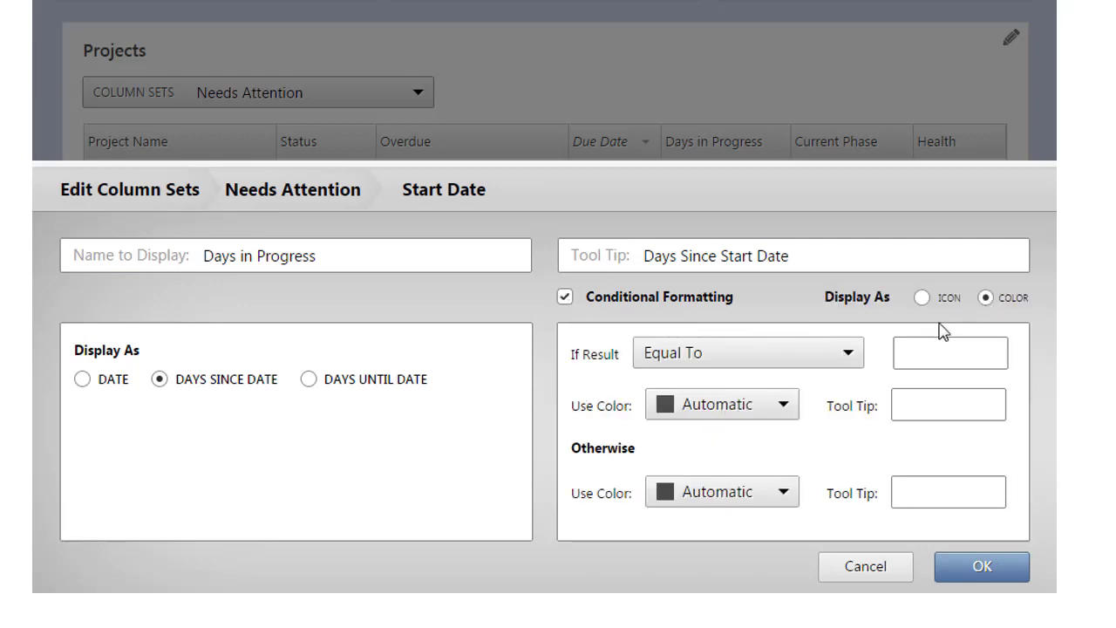
pyautogui.click(846, 355)
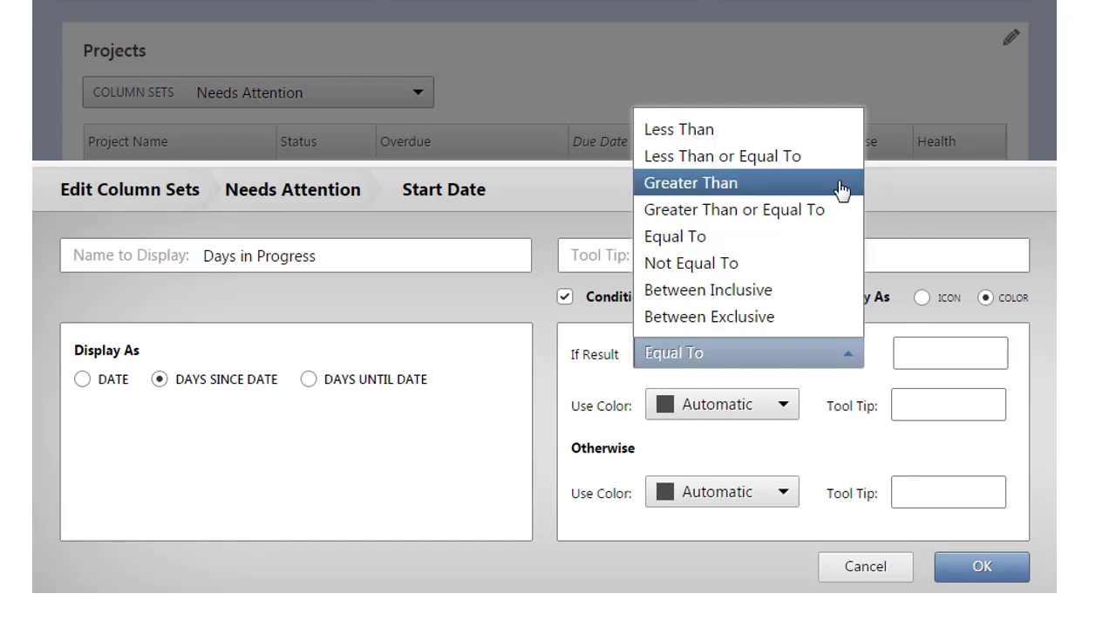
pyautogui.click(772, 183)
pyautogui.click(948, 357)
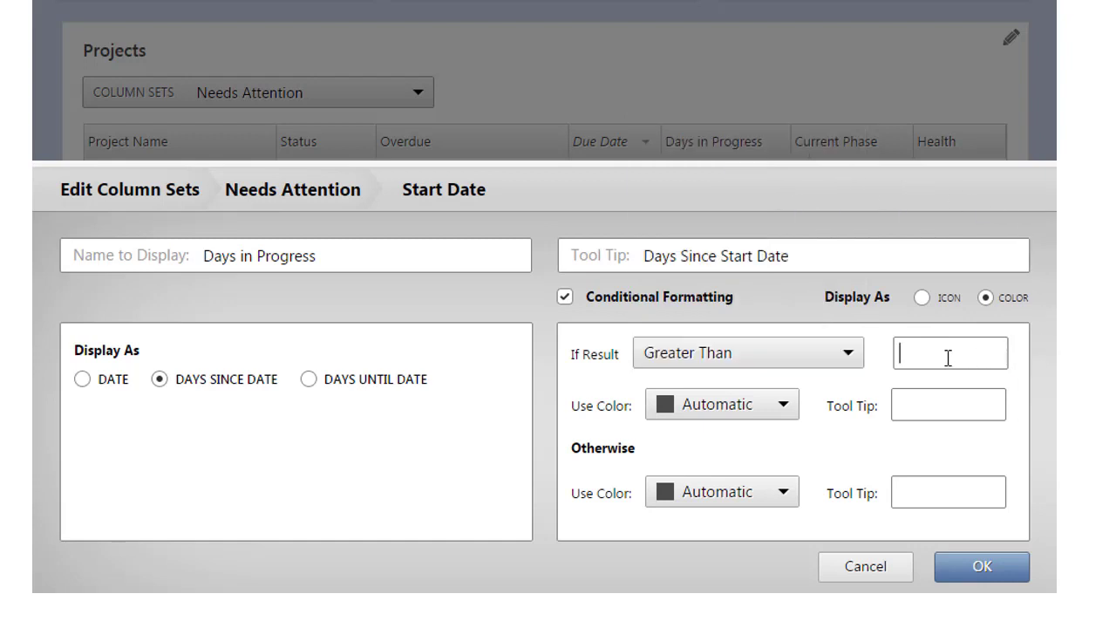
pyautogui.write('180')
pyautogui.click(787, 406)
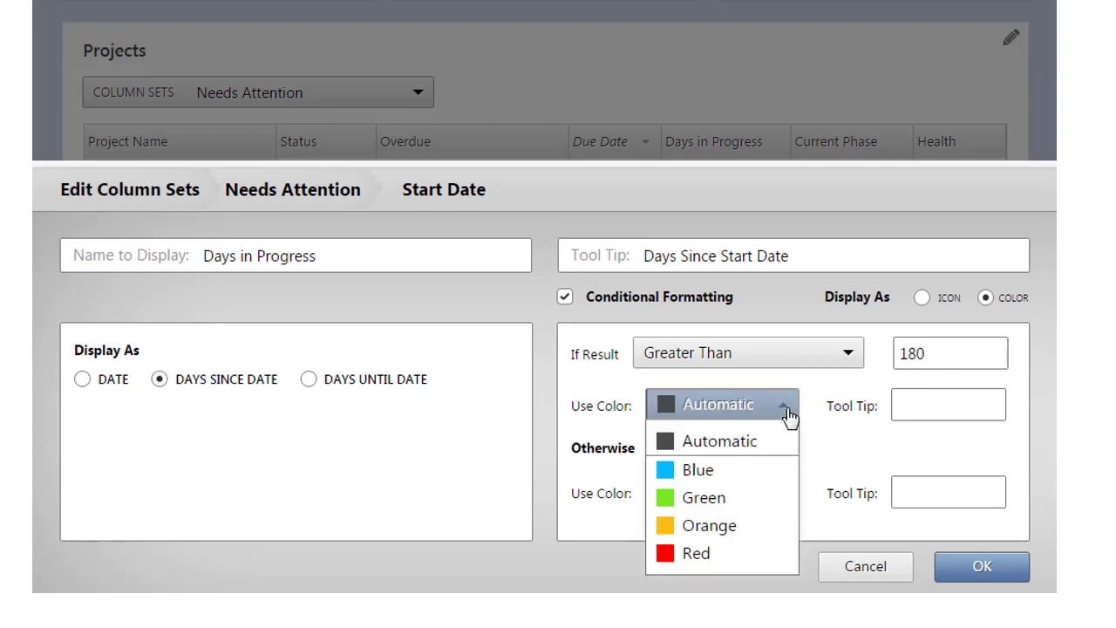
pyautogui.click(792, 562)
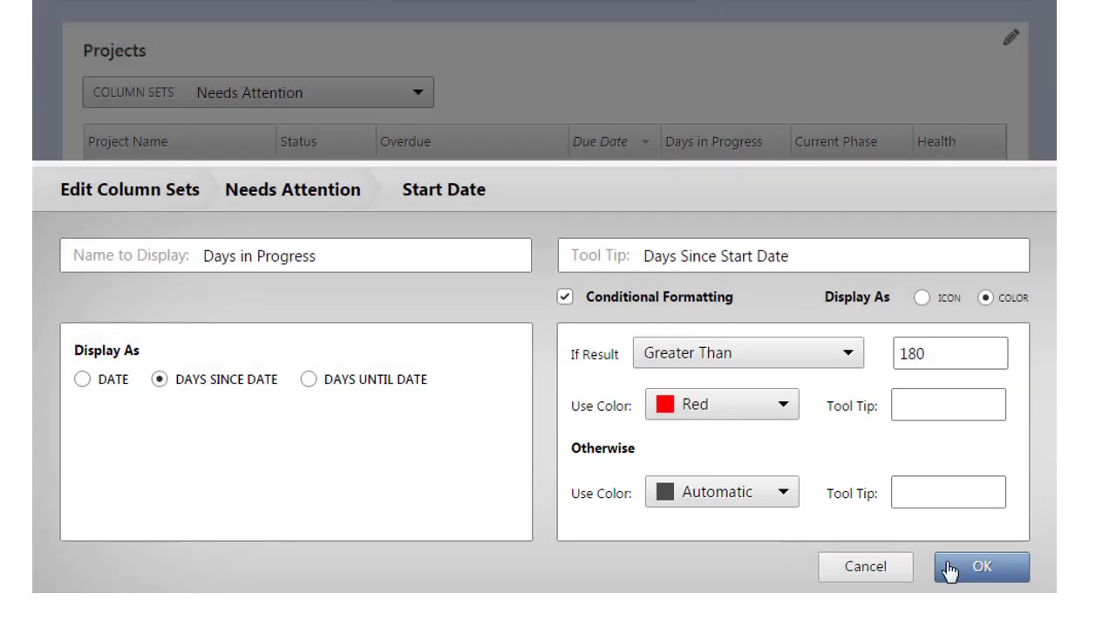
pyautogui.click(948, 568)
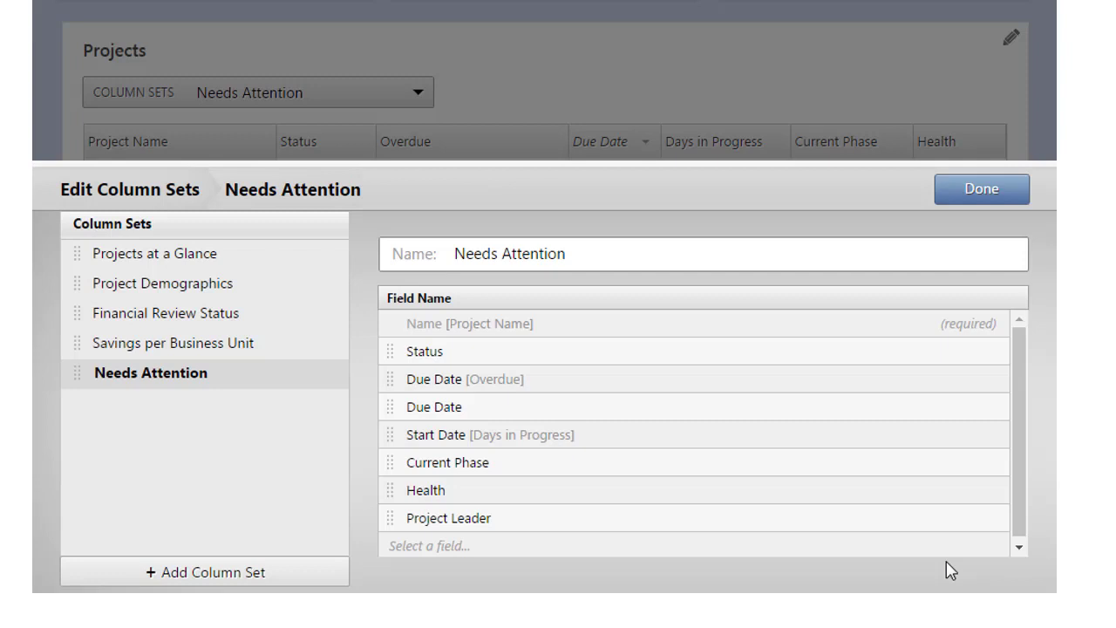
pyautogui.moveTo(654, 462)
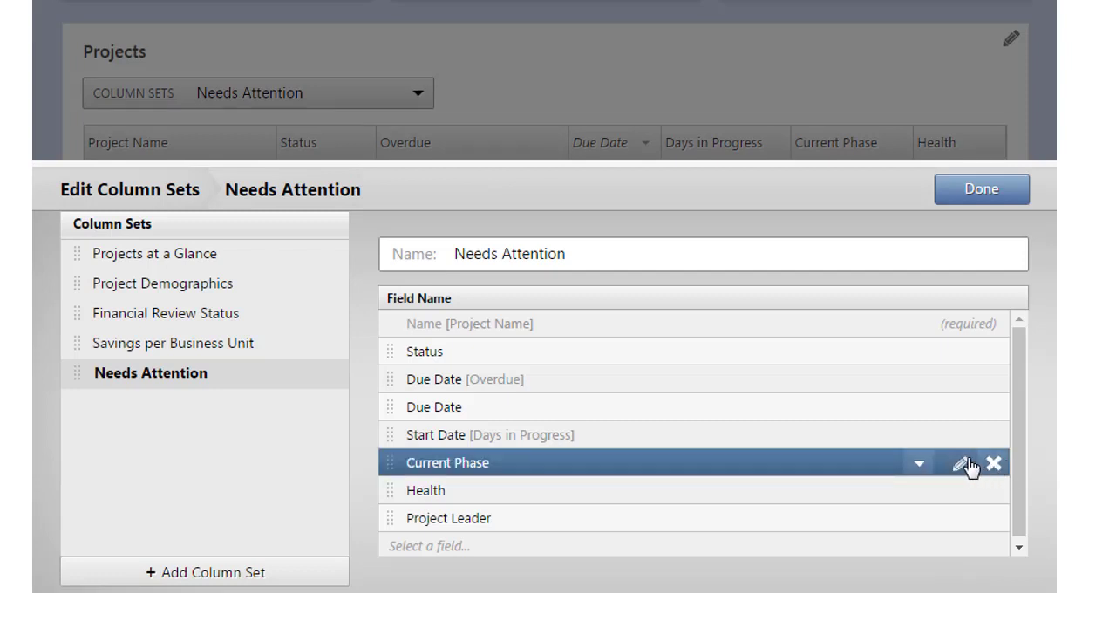
# - Edit how the Current Phase field displays
pyautogui.click(963, 463)
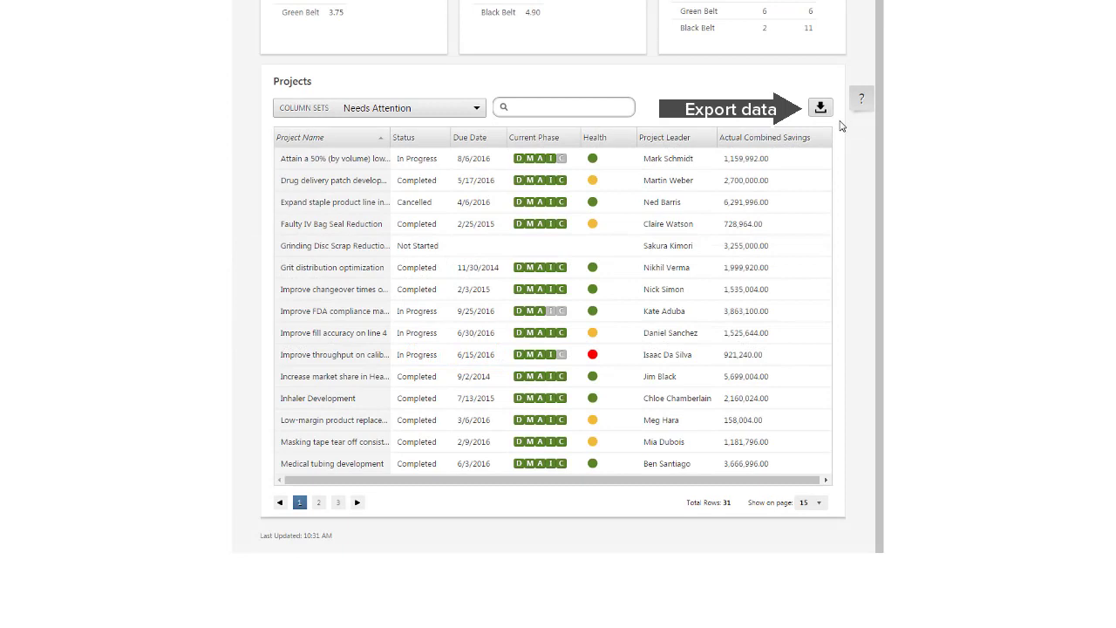
# - Export the column set's data as a zipped CSV
pyautogui.click(820, 108)
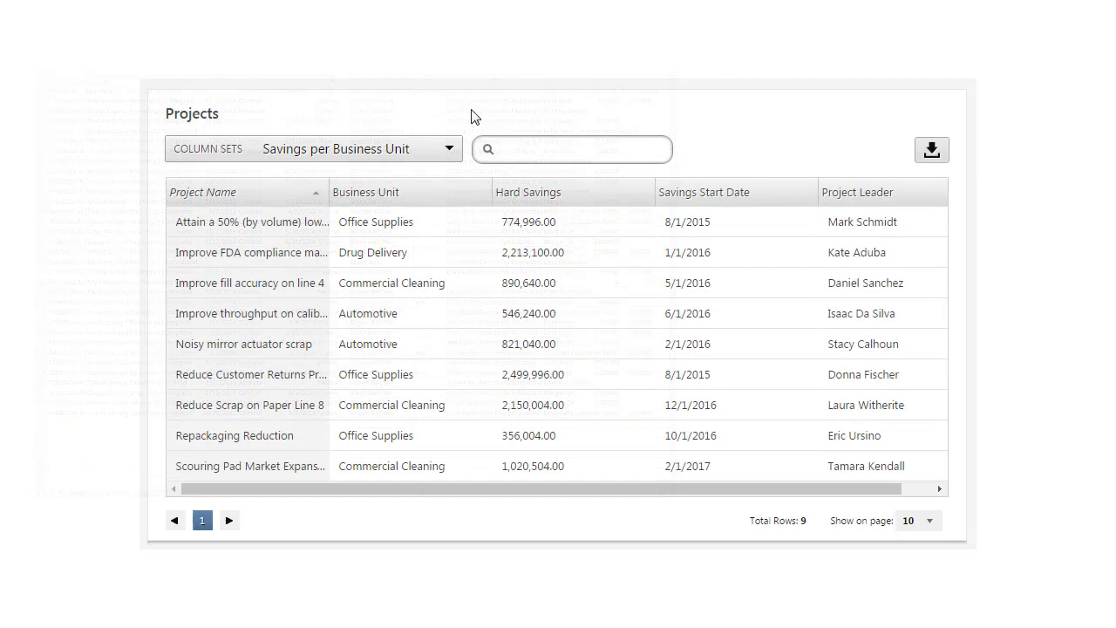
# - Select Needs Attention from the Column Sets dropdown
pyautogui.click(449, 150)
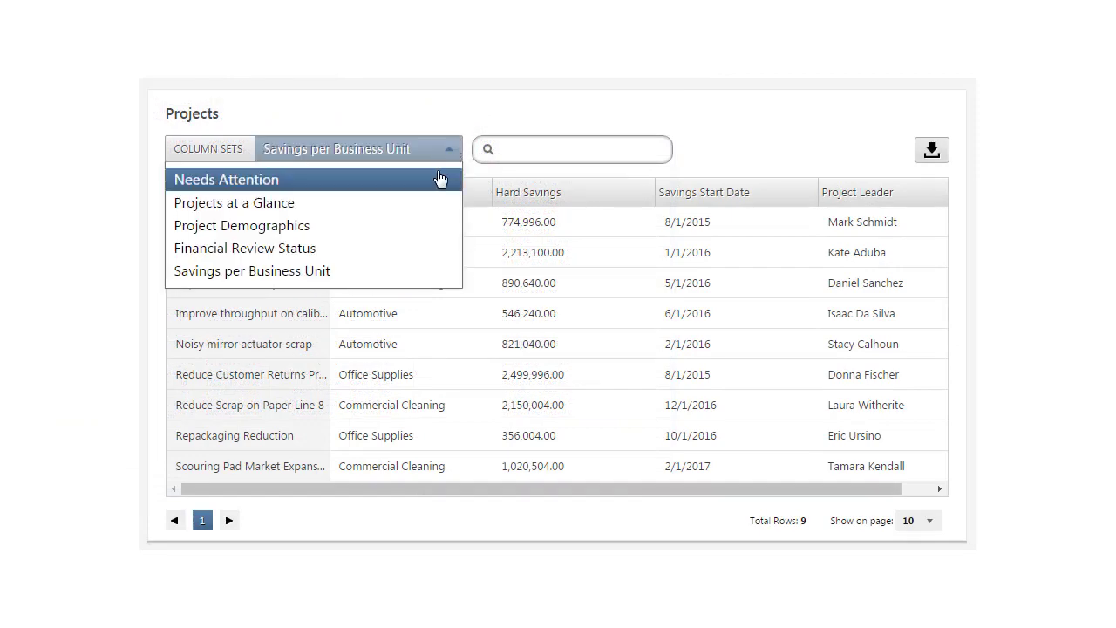
pyautogui.click(441, 180)
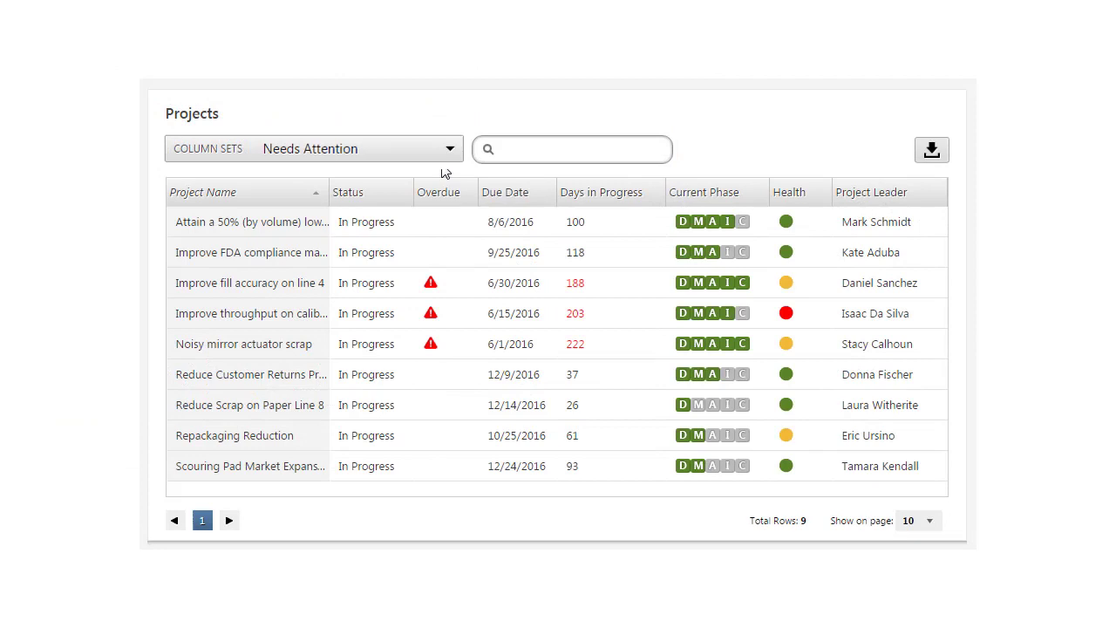